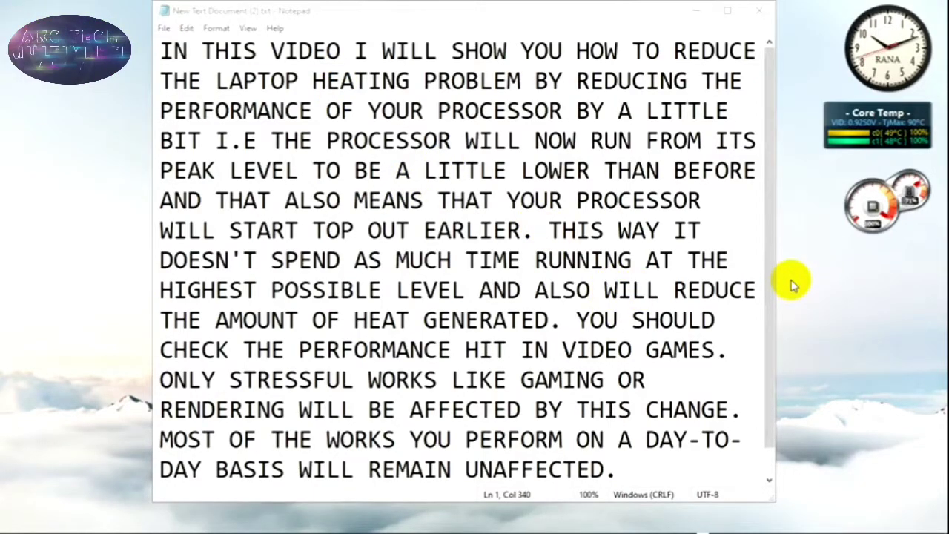
Close the Notepad document, then launch Registry Editor by running regedit and allow it to make changes to the device
click(676, 201)
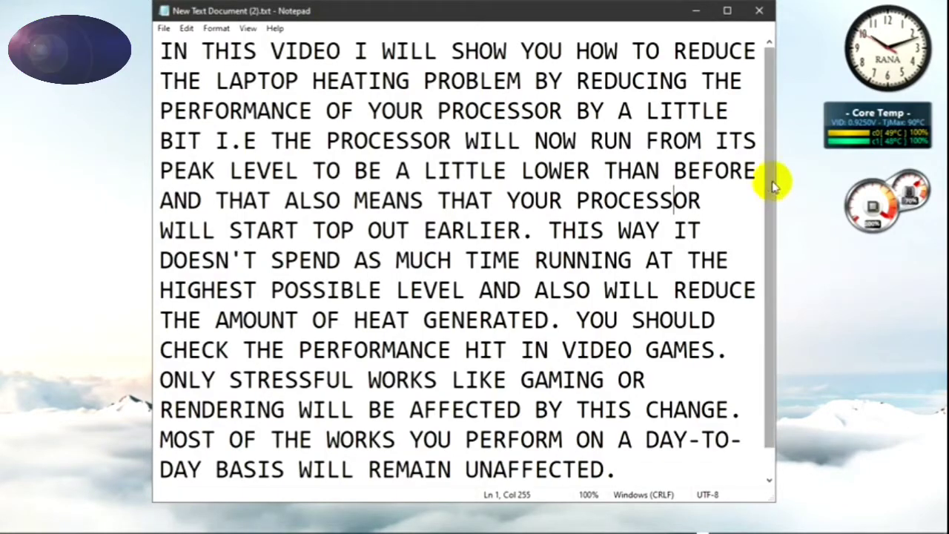
click(761, 13)
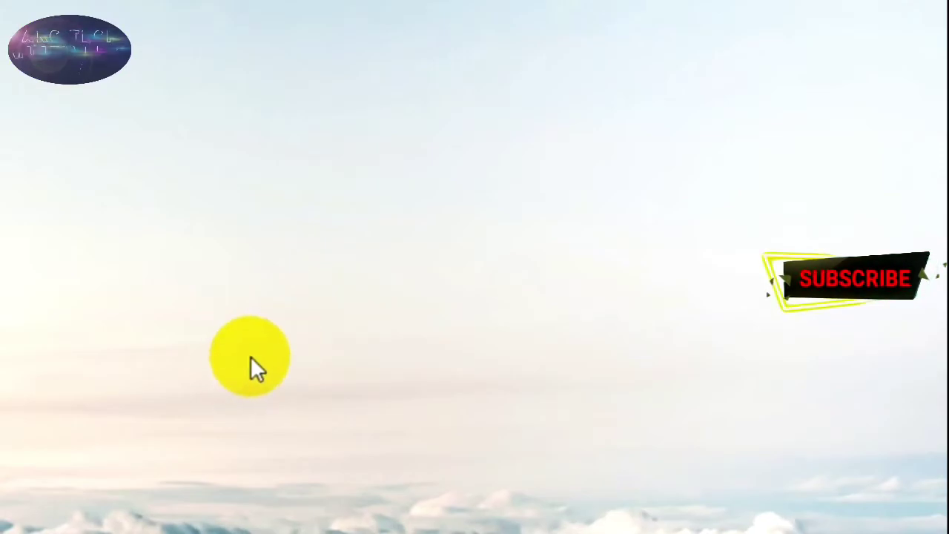
key(super+r)
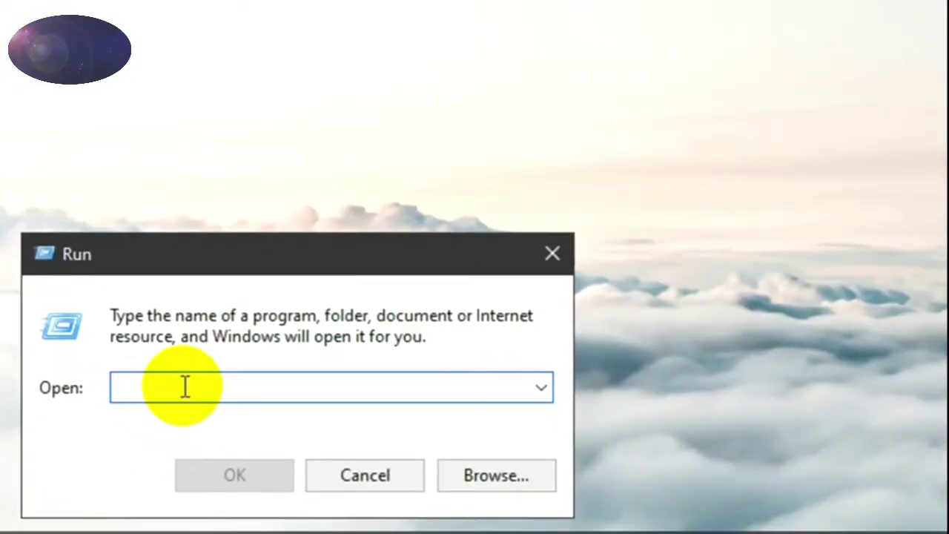
text(regedit)
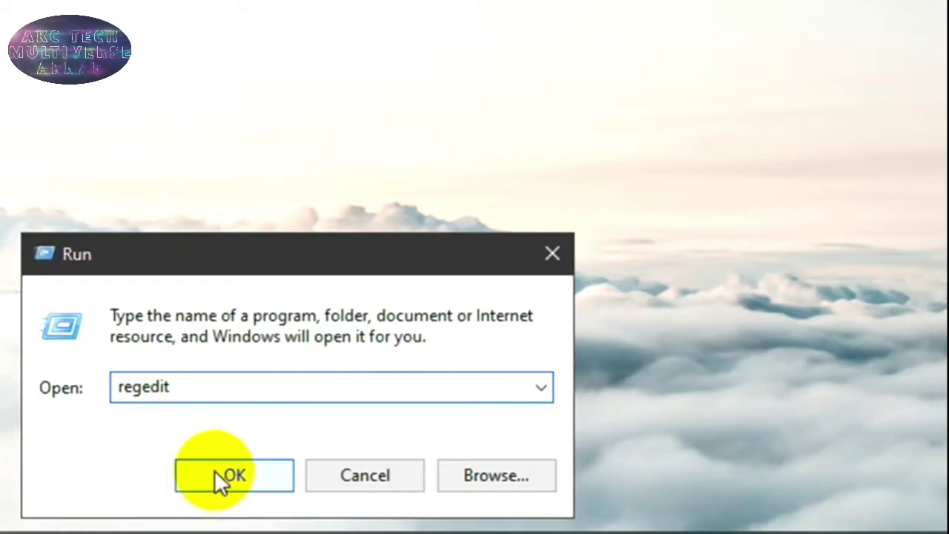
click(216, 469)
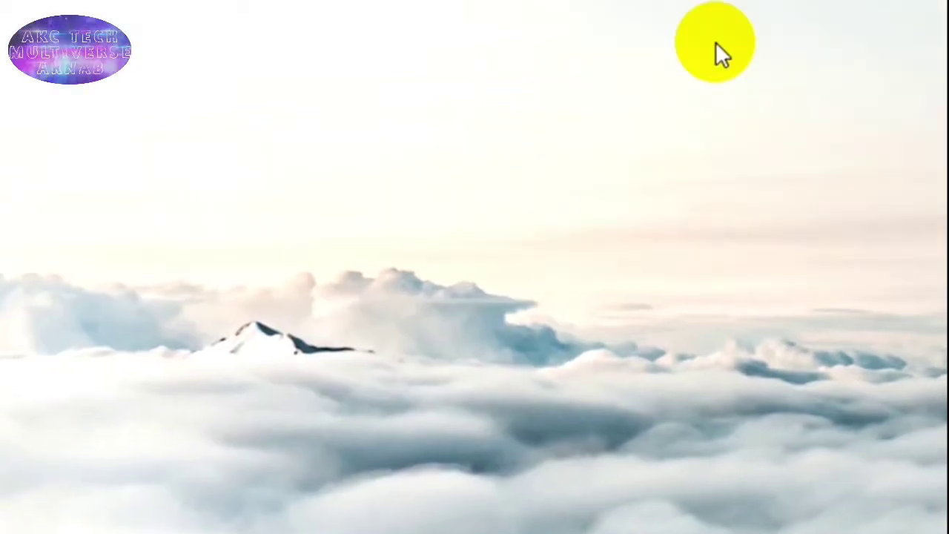
click(802, 100)
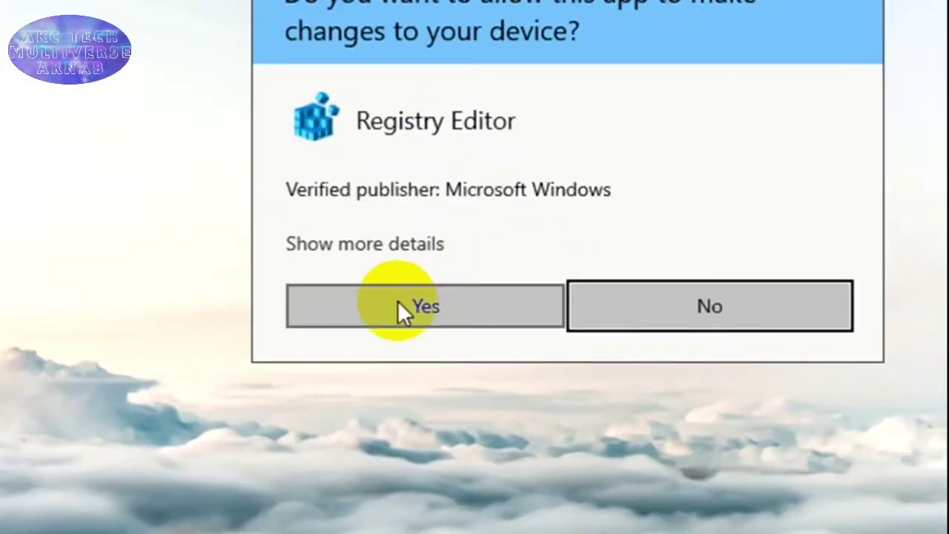
click(391, 347)
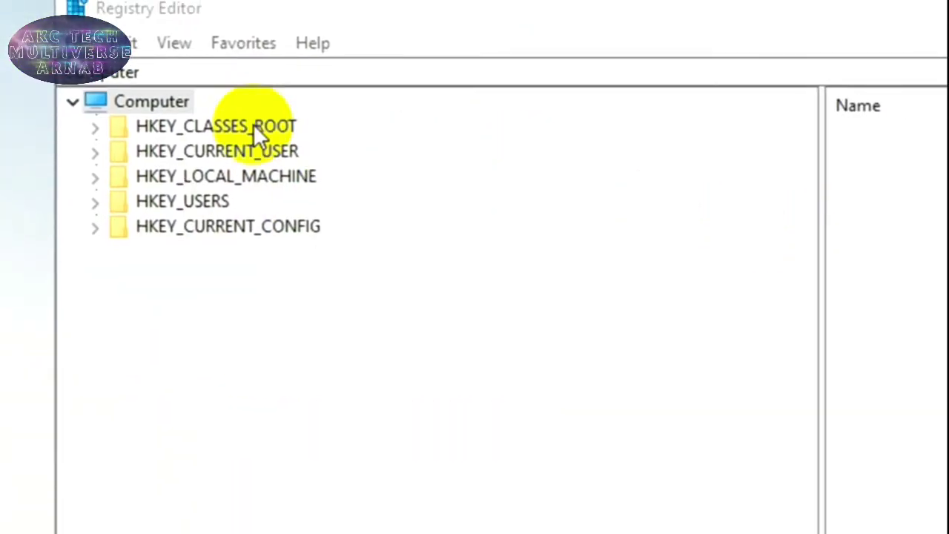
Expand the registry tree down to HKEY_LOCAL_MACHINE\SYSTEM\CurrentControlSet\Control
click(249, 126)
click(224, 187)
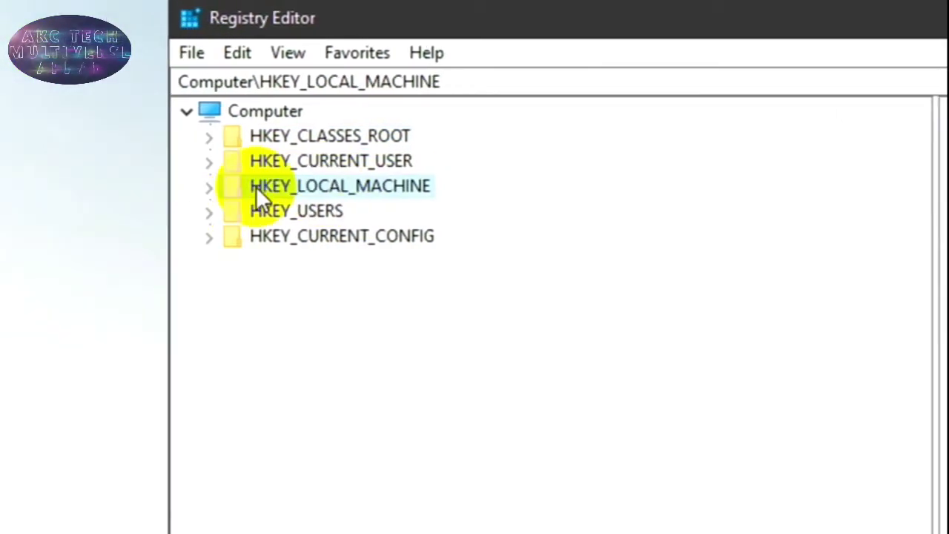
double_click(255, 186)
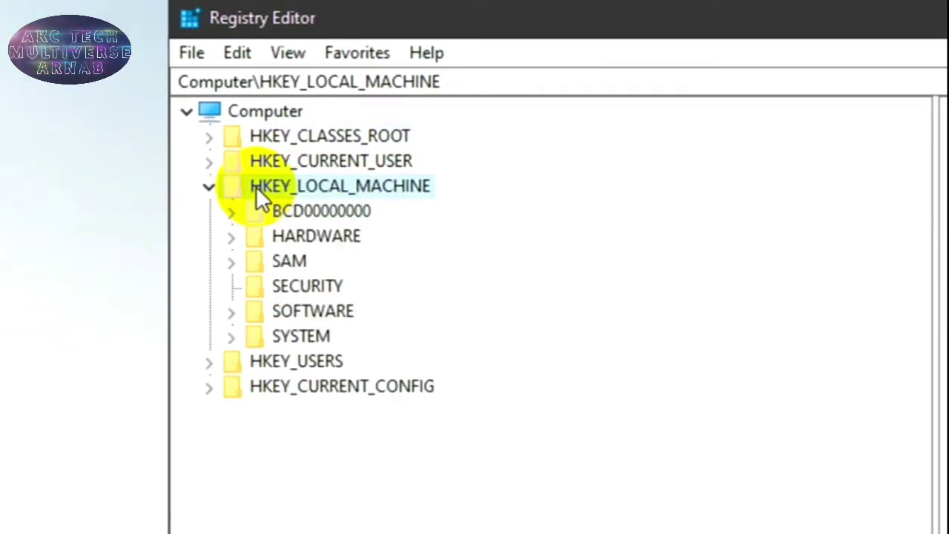
double_click(306, 337)
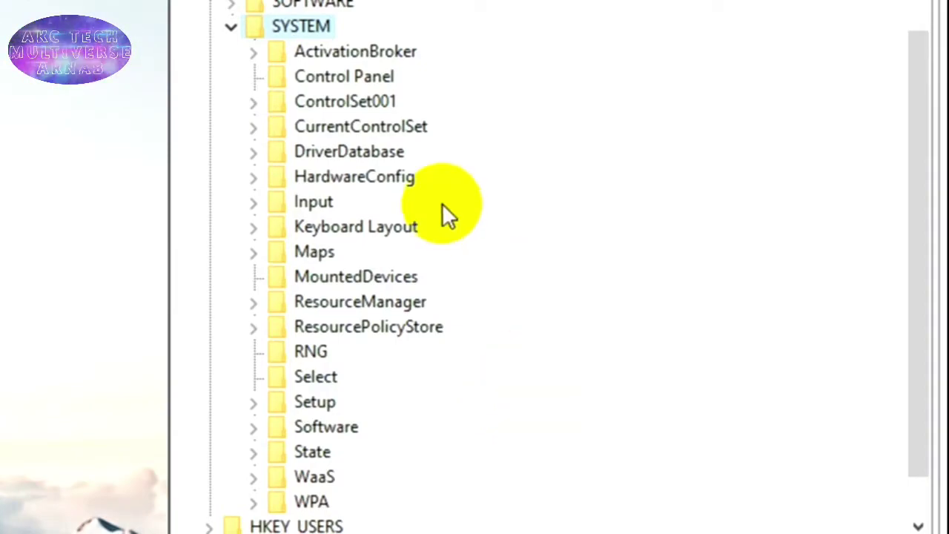
double_click(380, 132)
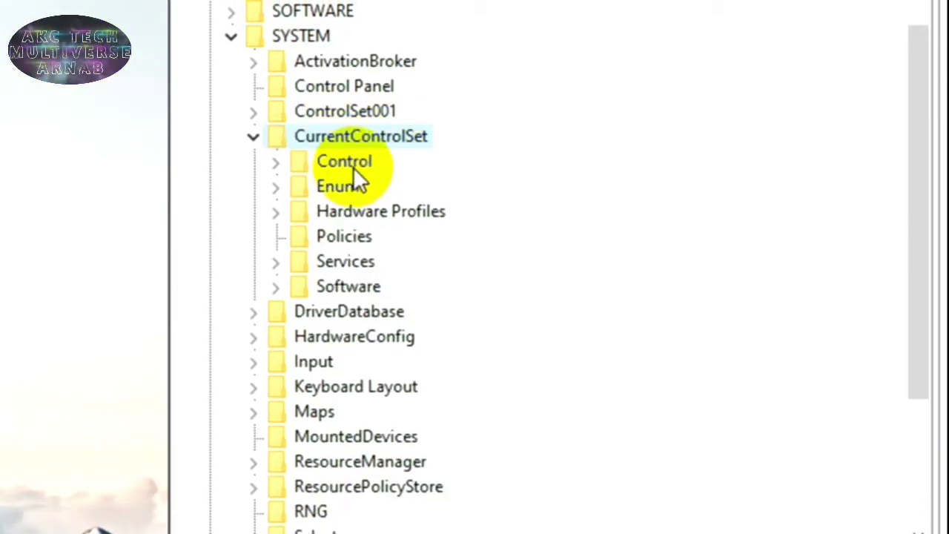
double_click(356, 161)
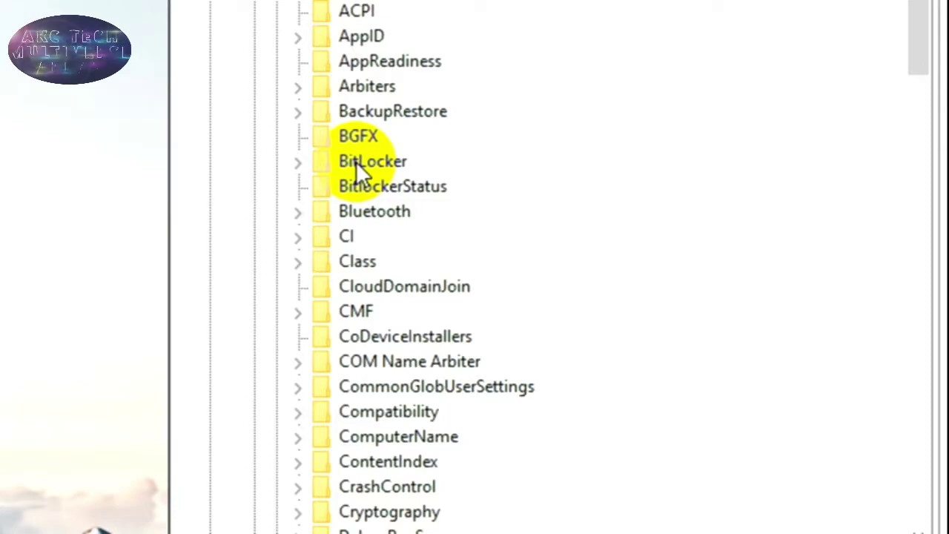
Expand the Power key under Control and its PowerSettings subkey
drag(825, 47, 827, 94)
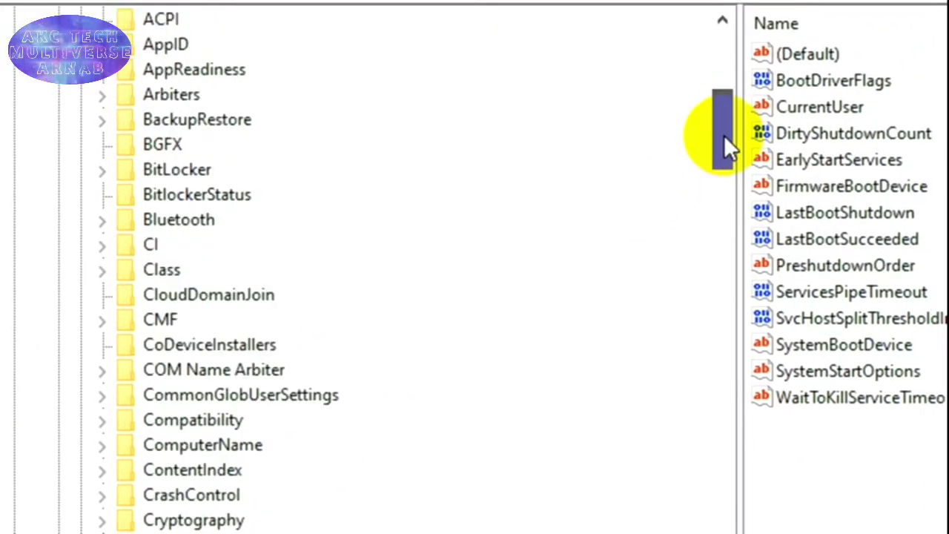
drag(710, 186, 713, 356)
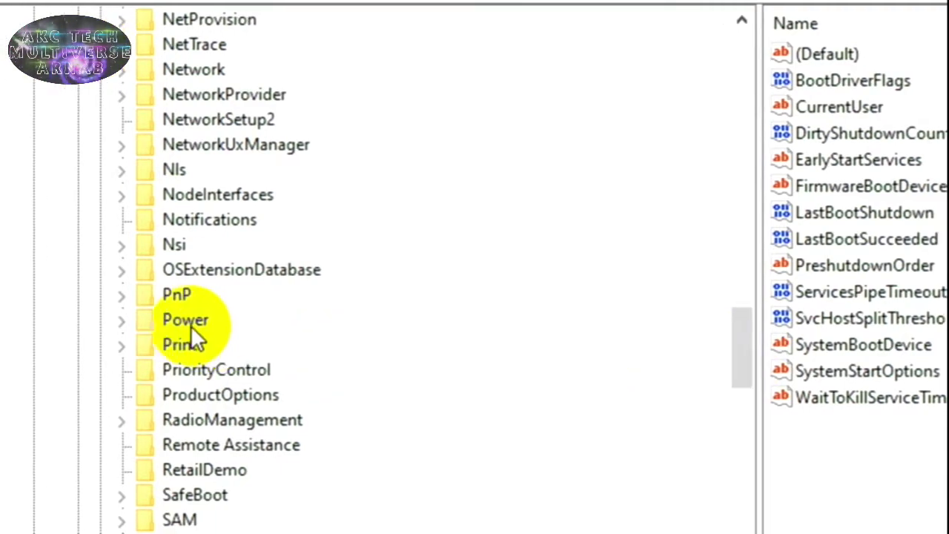
double_click(153, 321)
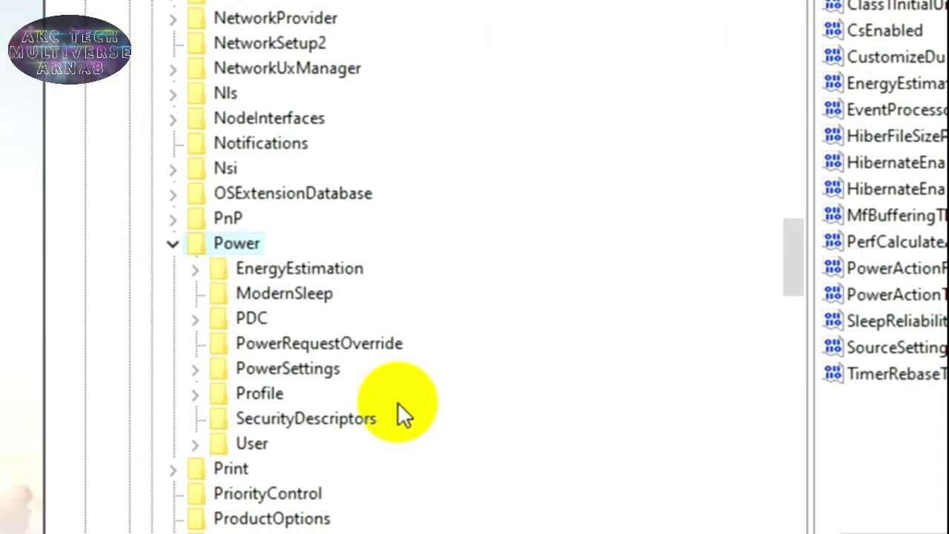
double_click(271, 365)
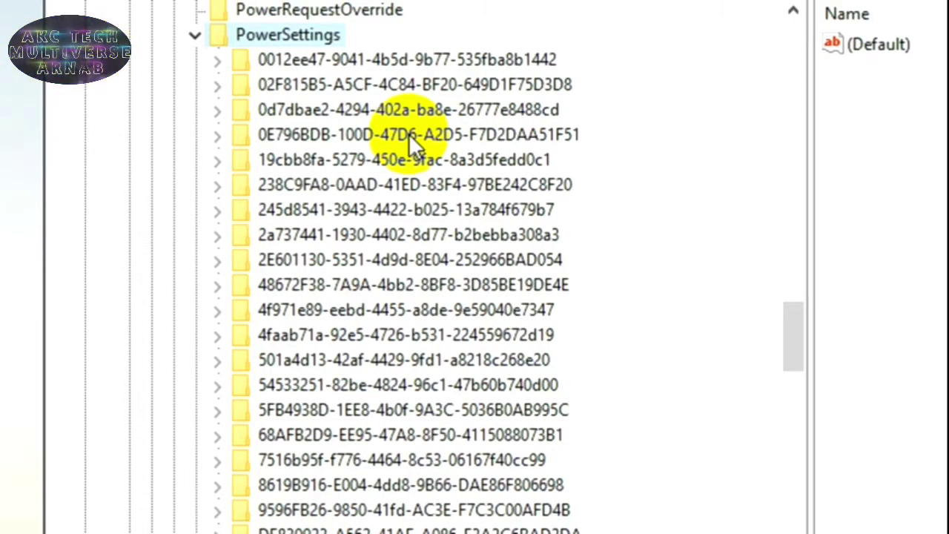
click(281, 386)
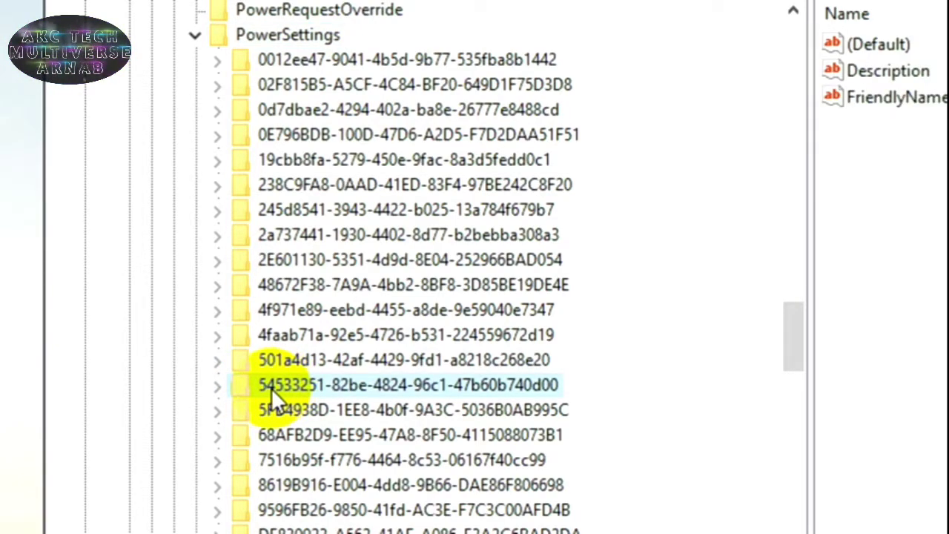
double_click(318, 383)
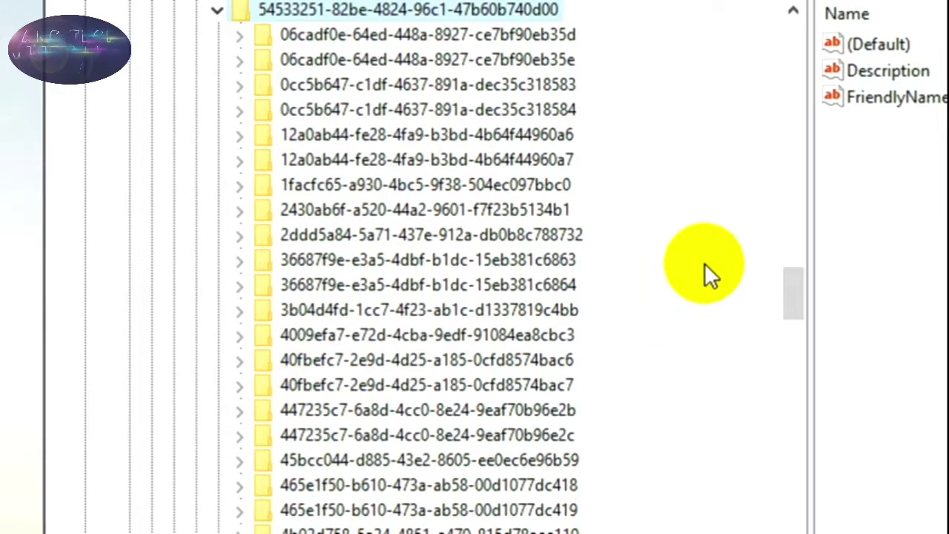
drag(794, 295, 792, 339)
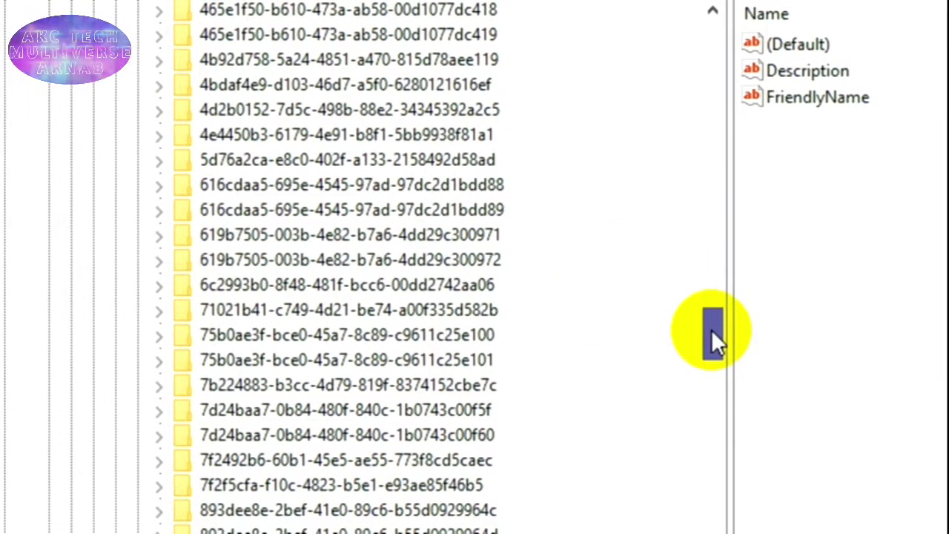
drag(711, 331, 703, 375)
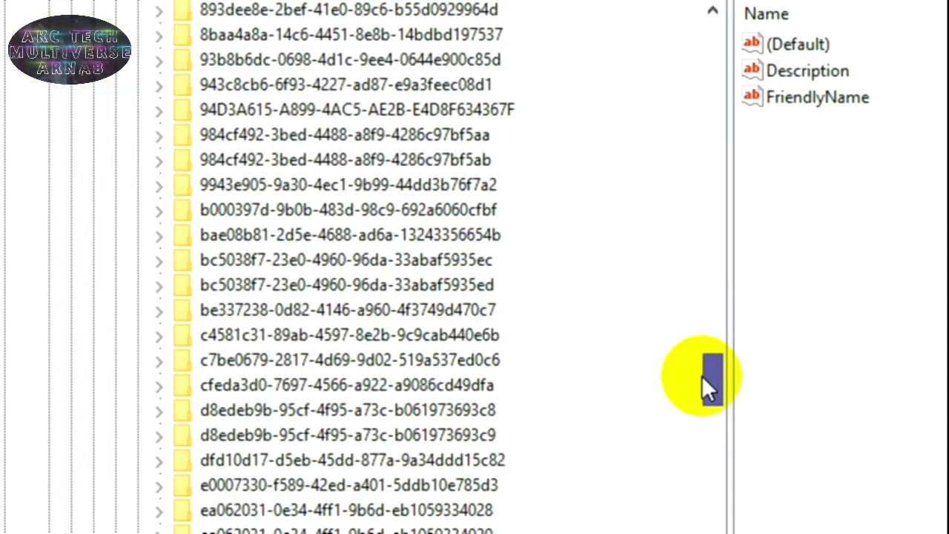
drag(703, 375, 702, 382)
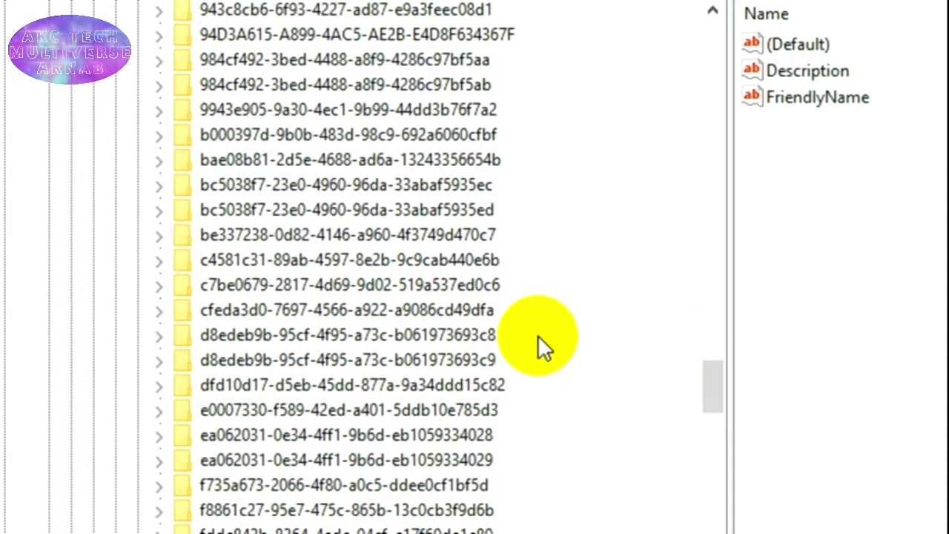
click(252, 239)
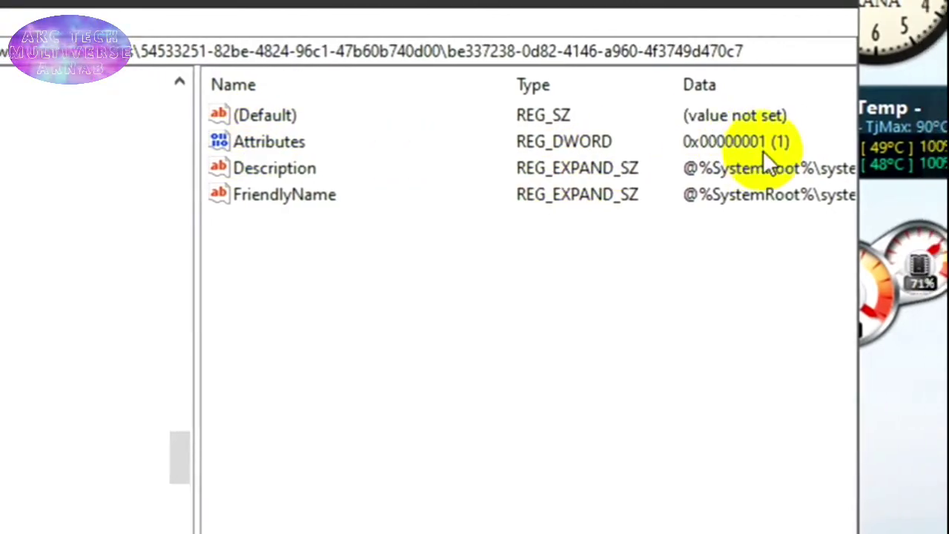
Set the value data of the Attributes DWORD to 2 and close Registry Editor
click(297, 141)
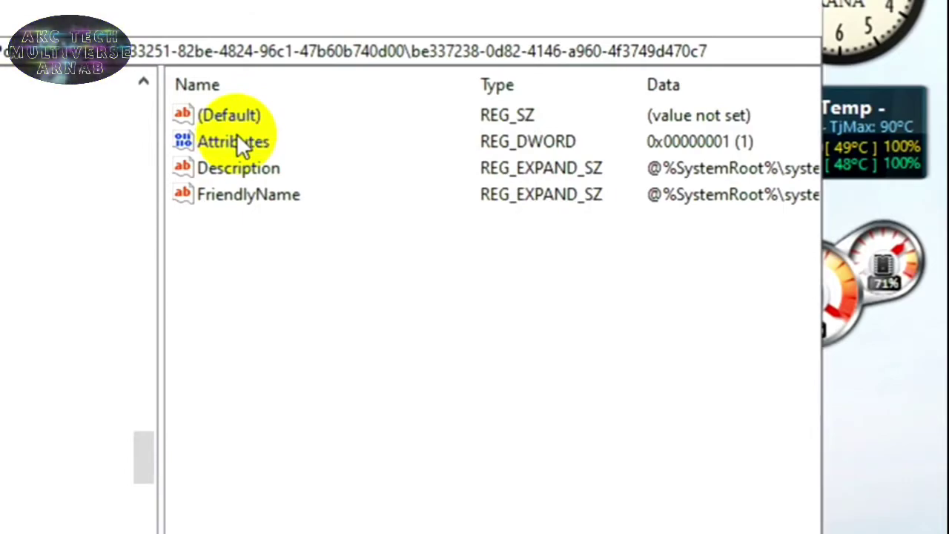
double_click(232, 141)
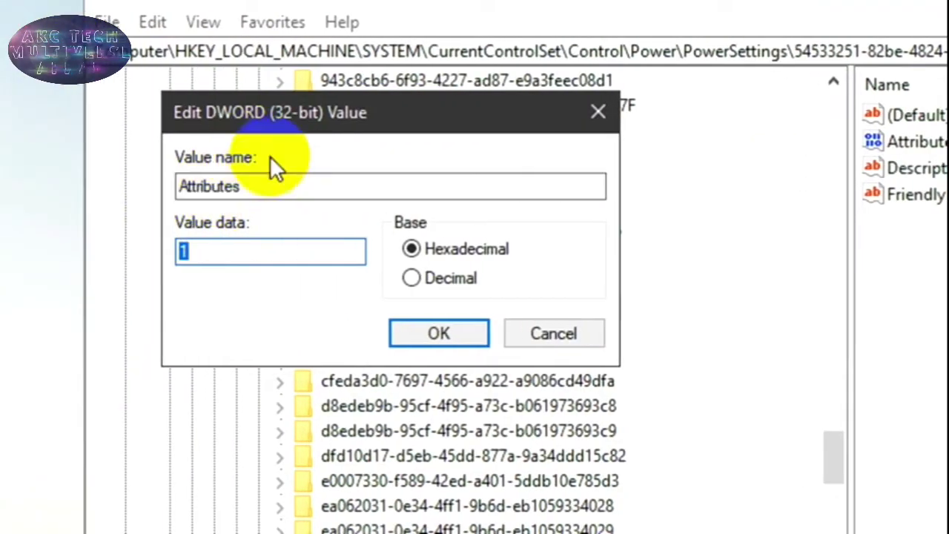
click(207, 254)
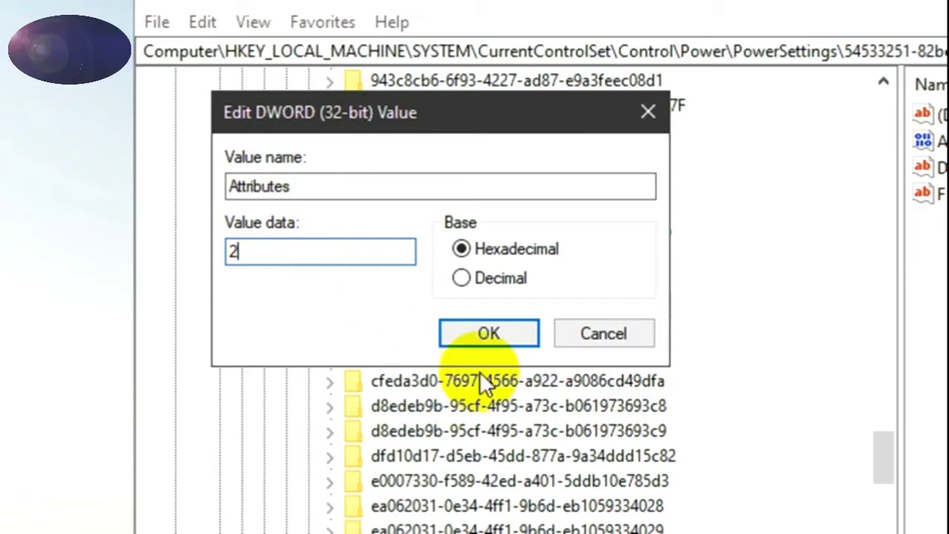
click(488, 333)
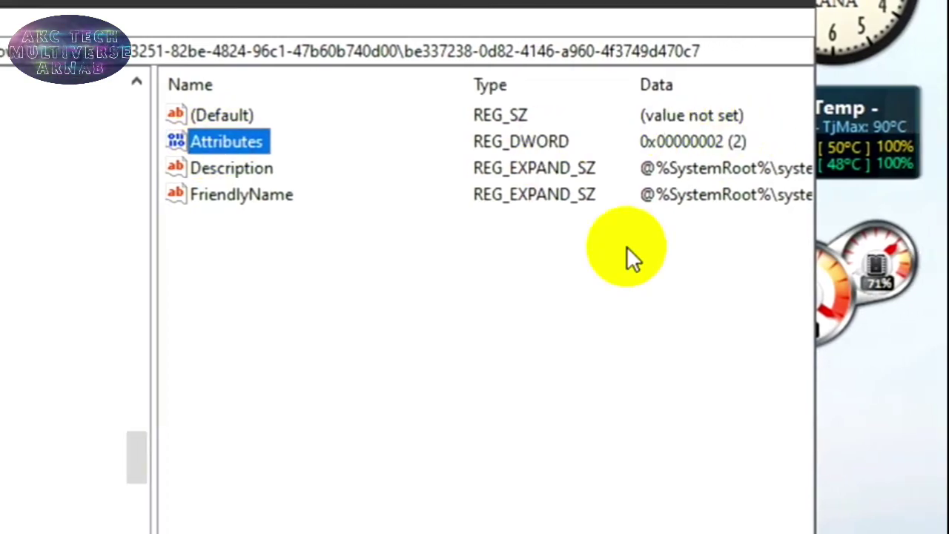
click(660, 270)
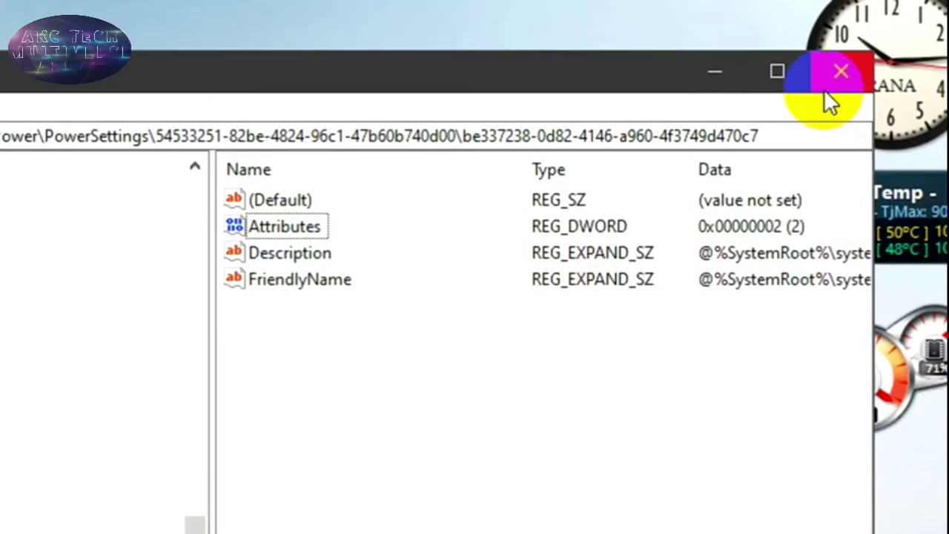
click(776, 102)
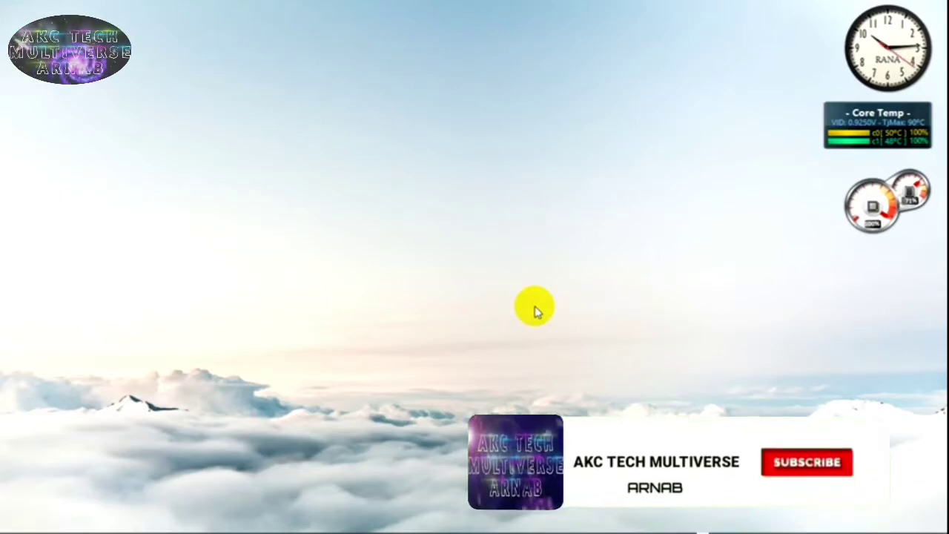
Search Windows for "edit power plan", open Edit power plan, and bring up the plan's advanced power settings
key(super)
text(po)
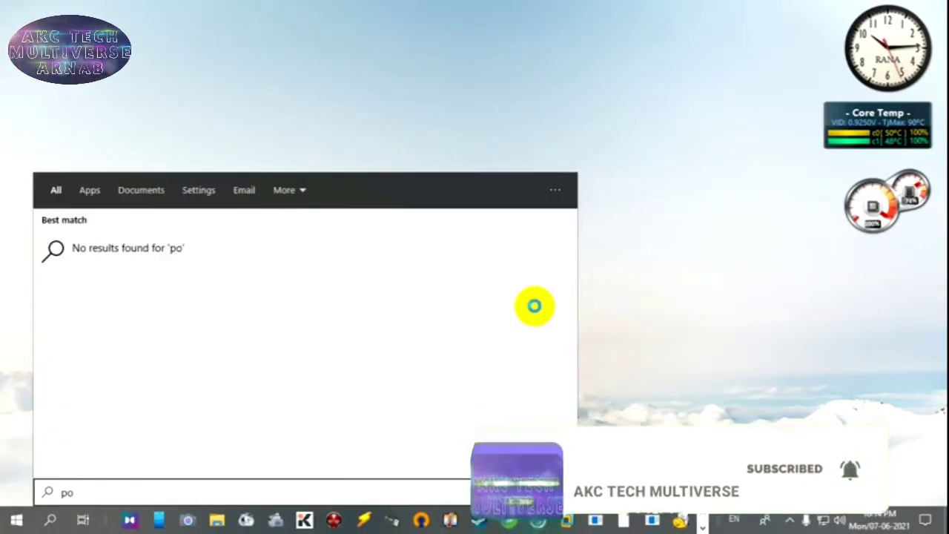
key(BackSpace)
key(BackSpace)
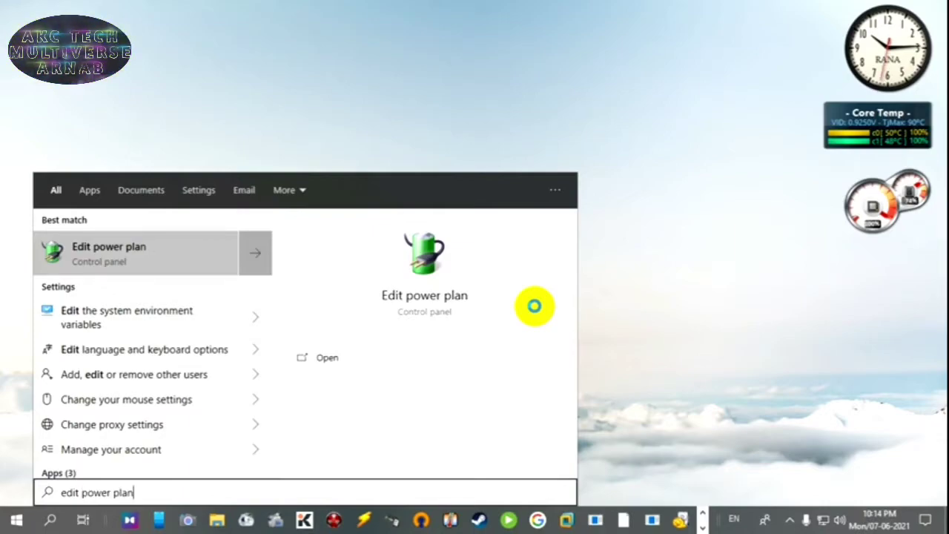
click(96, 253)
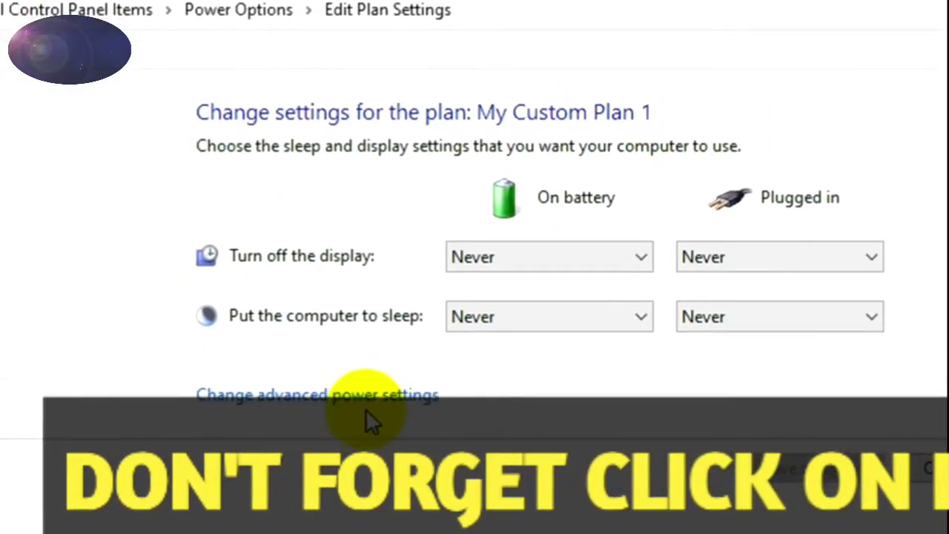
click(328, 399)
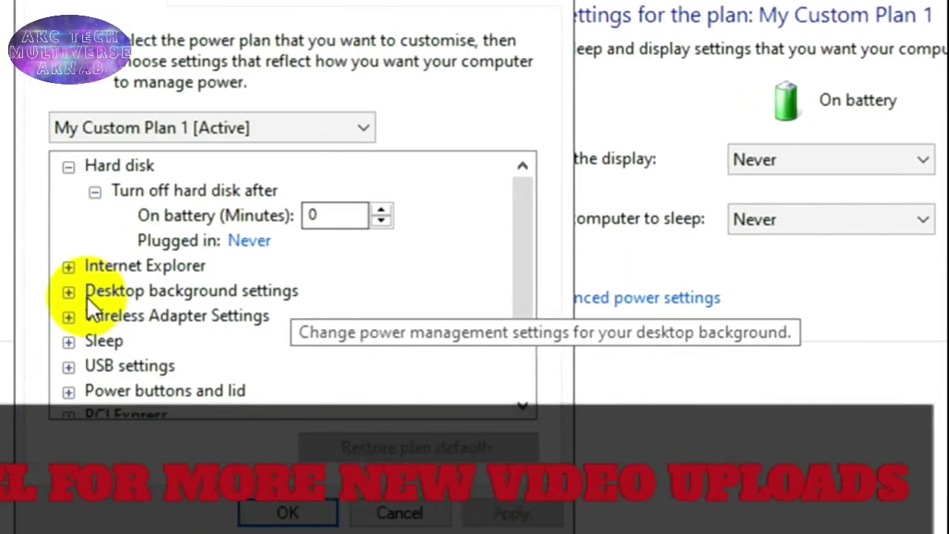
Choose My Custom Plan 1 as the plan to customise and expand Processor performance boost mode under Processor power management
click(199, 120)
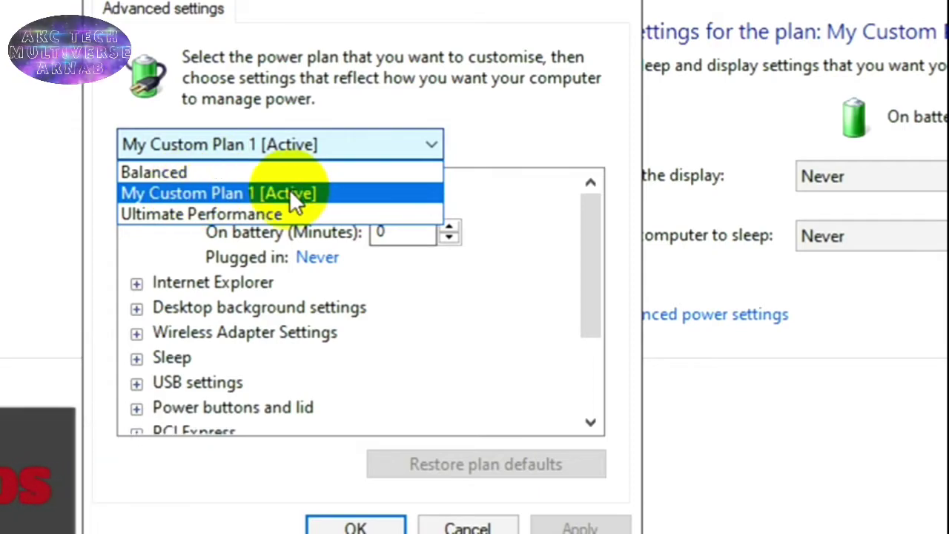
click(243, 192)
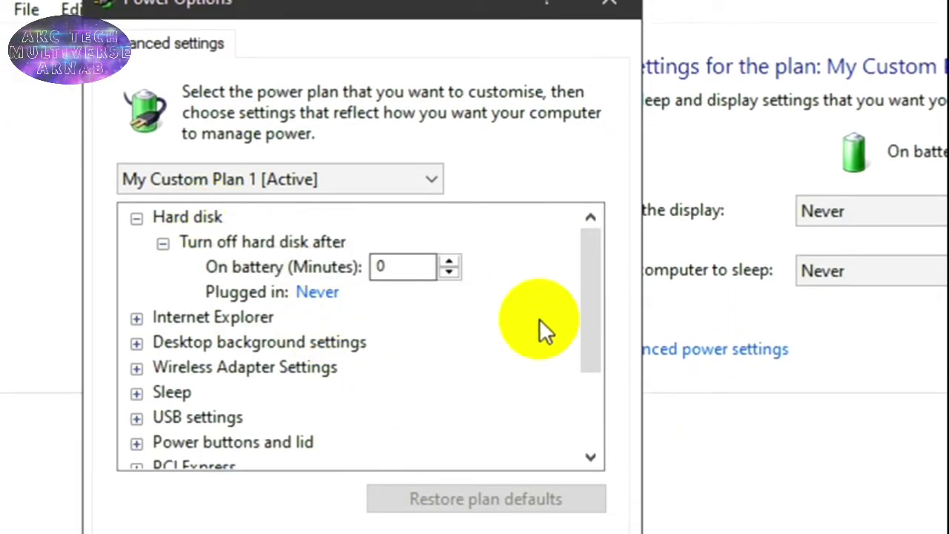
drag(583, 287, 482, 386)
click(255, 367)
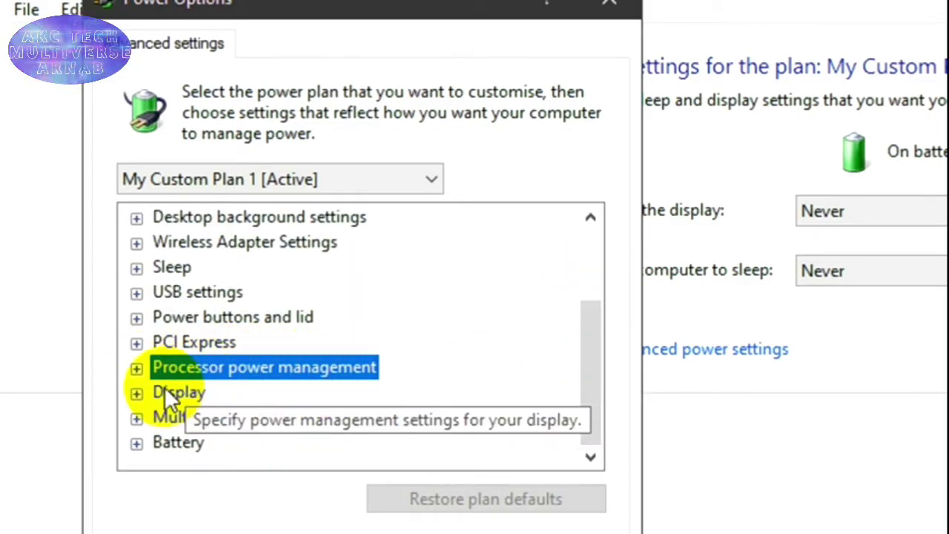
click(138, 370)
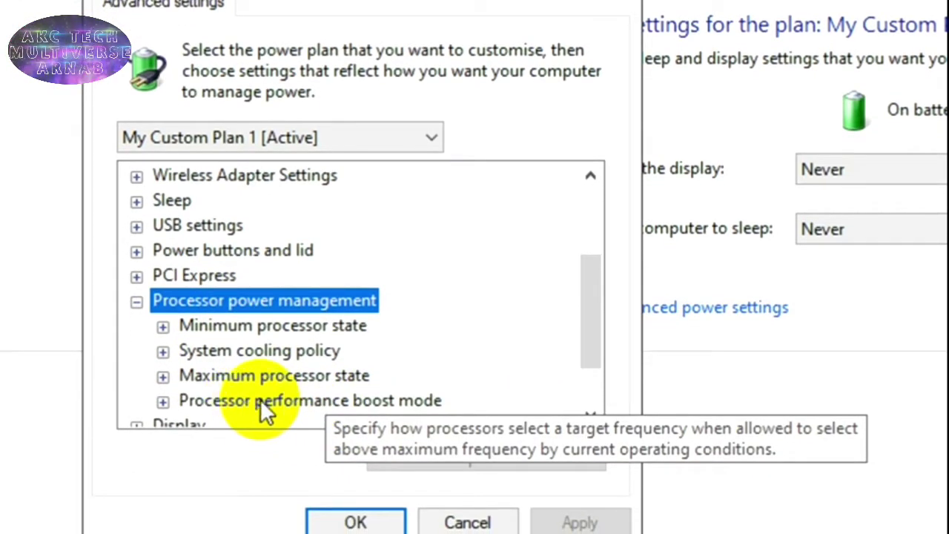
click(224, 399)
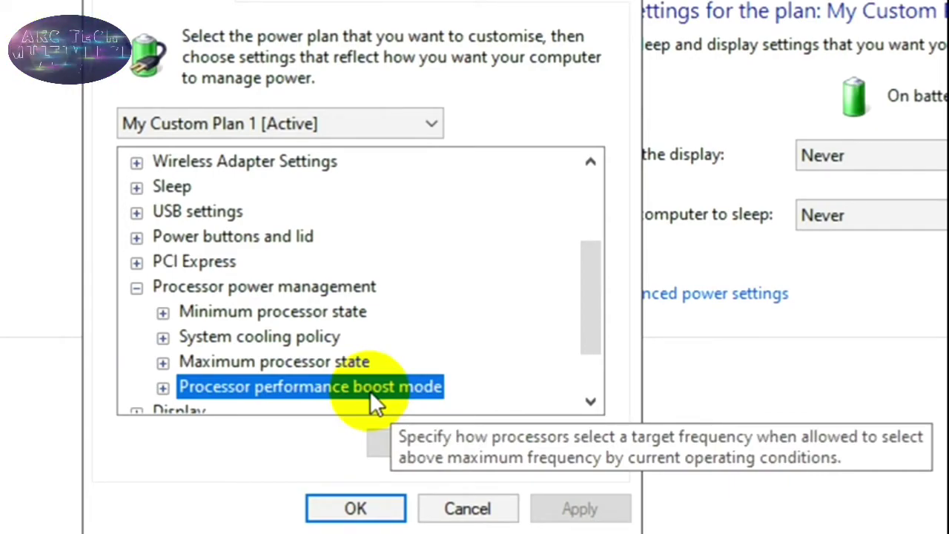
click(165, 387)
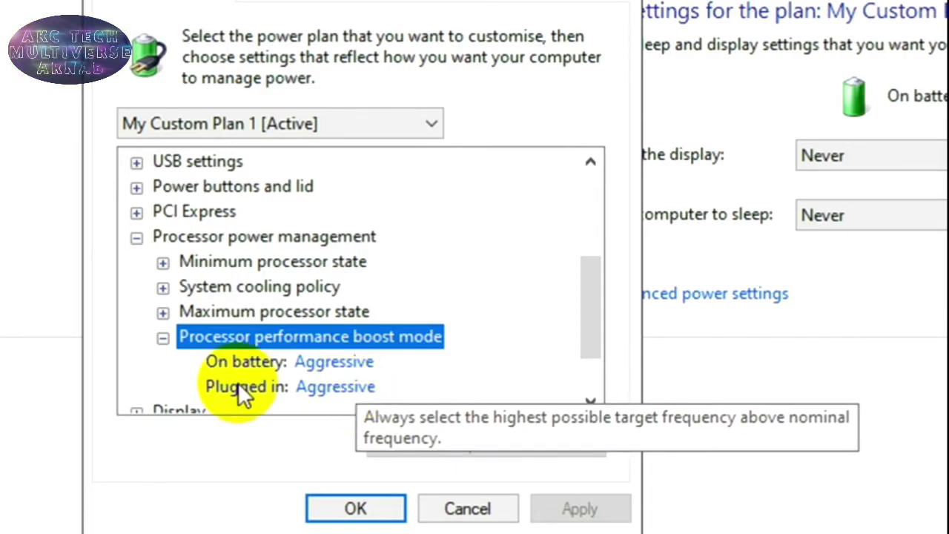
Set Processor performance boost mode to Disabled for both On battery and Plugged in, and apply the change
click(351, 361)
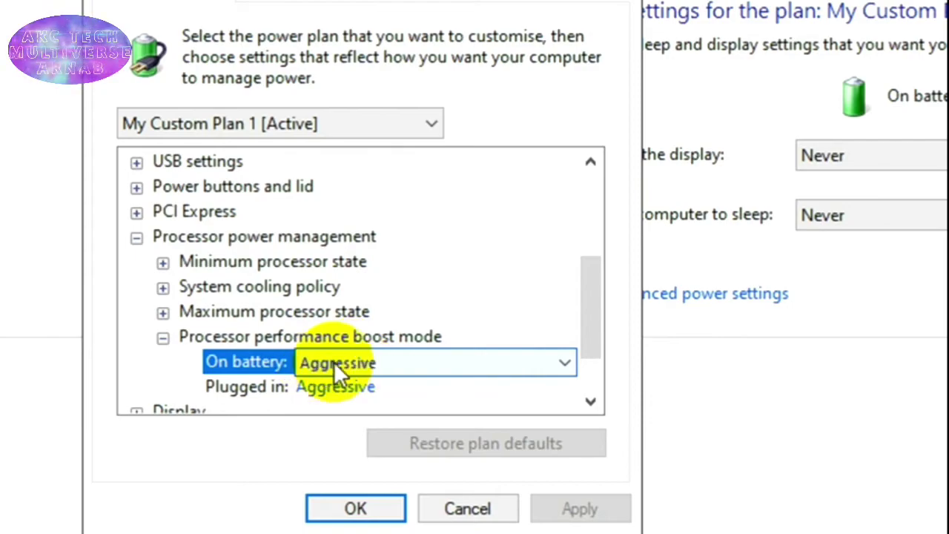
click(401, 364)
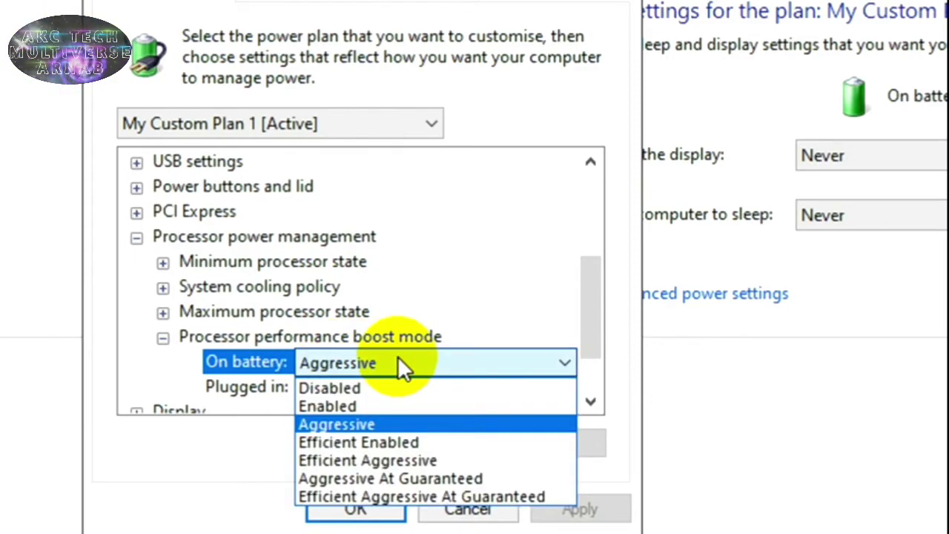
click(362, 384)
click(313, 385)
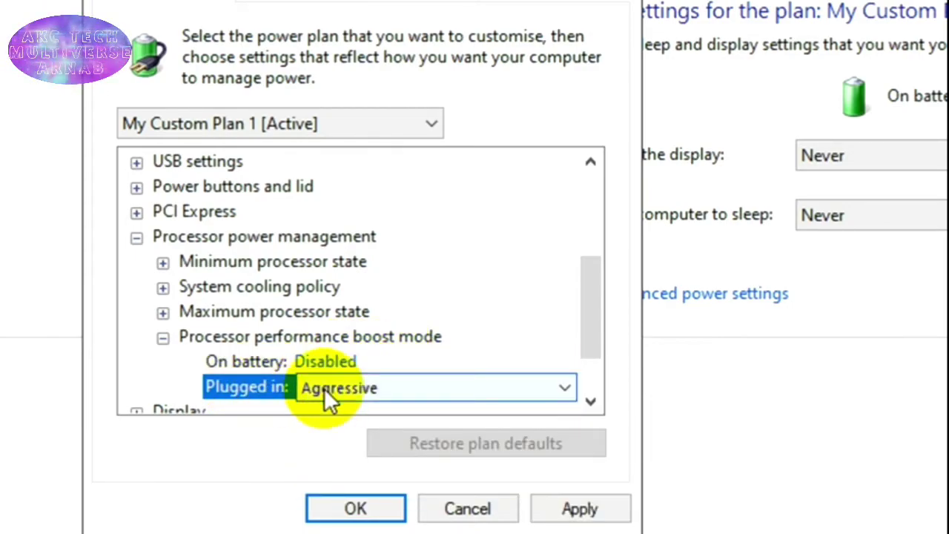
click(372, 388)
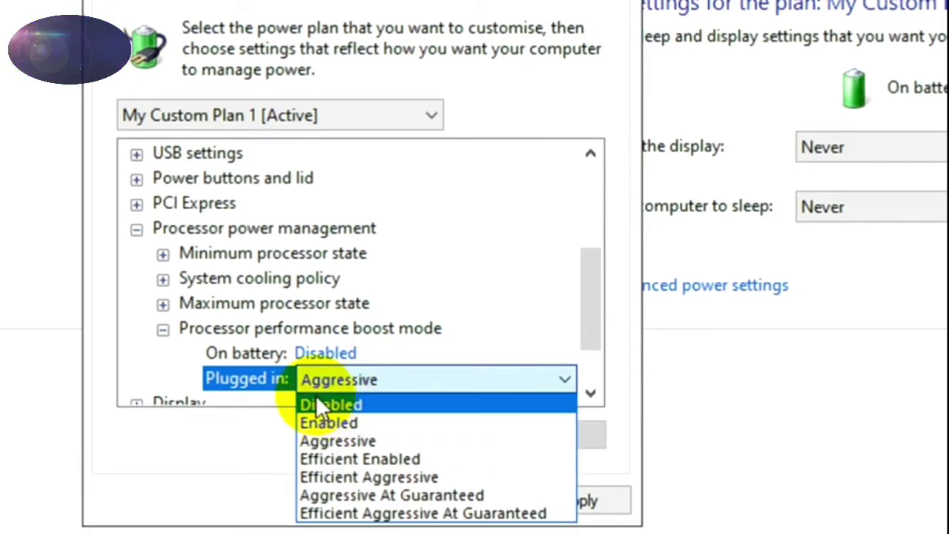
click(330, 405)
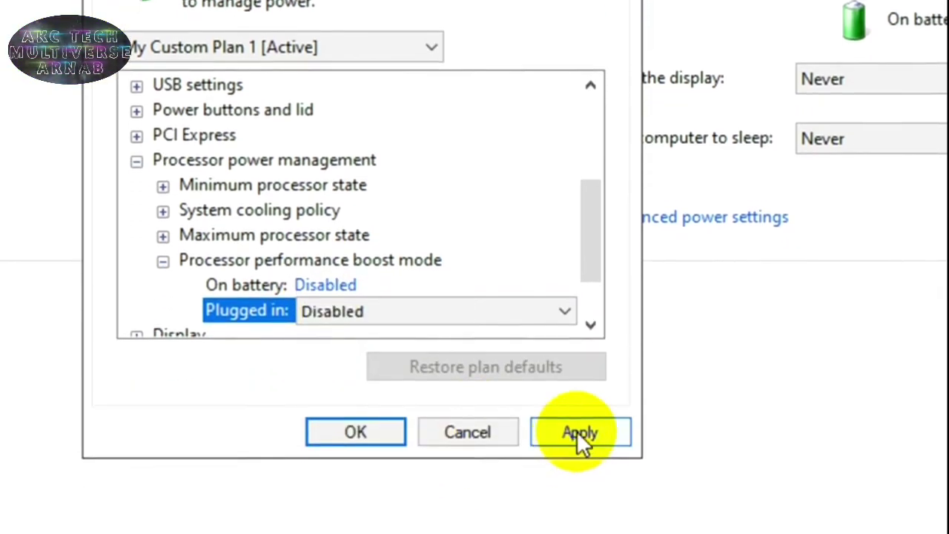
click(581, 501)
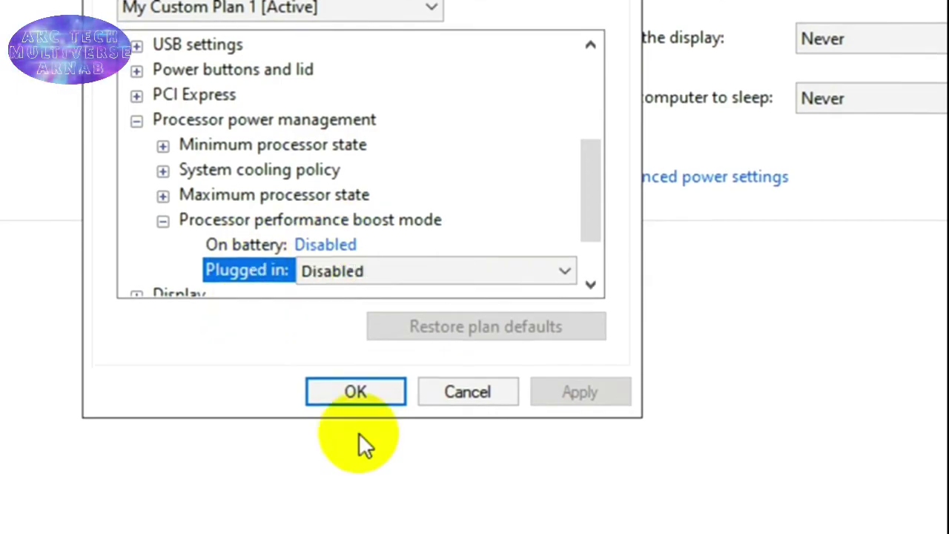
Accept the advanced power settings and close the plan settings window
click(249, 242)
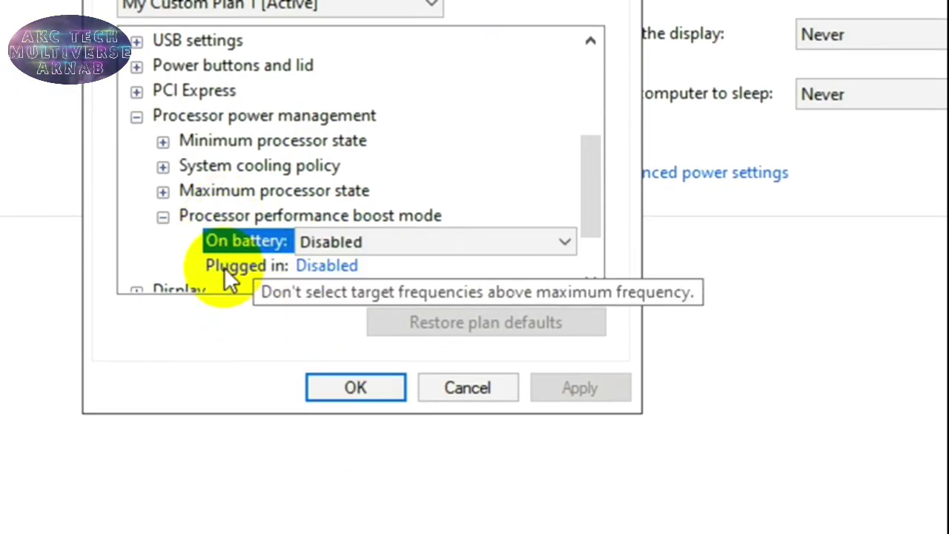
click(190, 220)
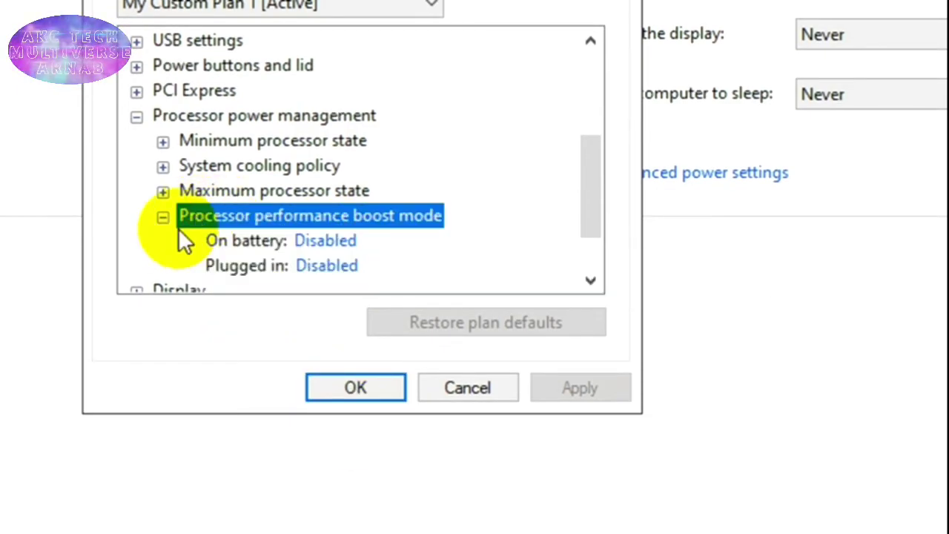
click(360, 384)
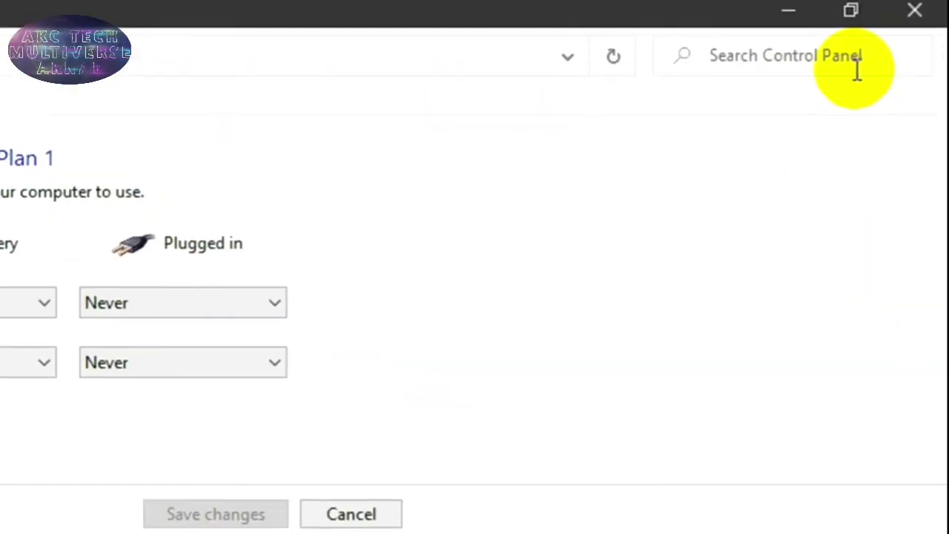
click(915, 16)
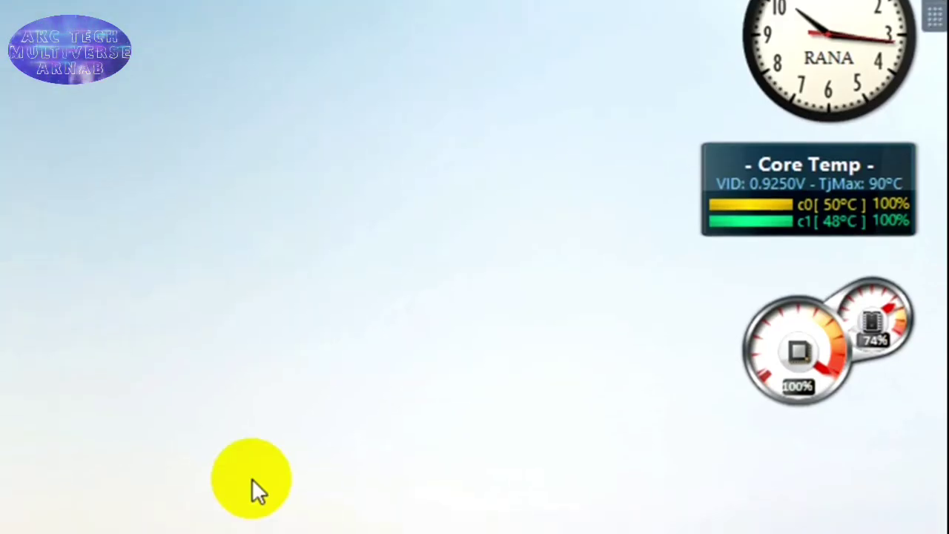